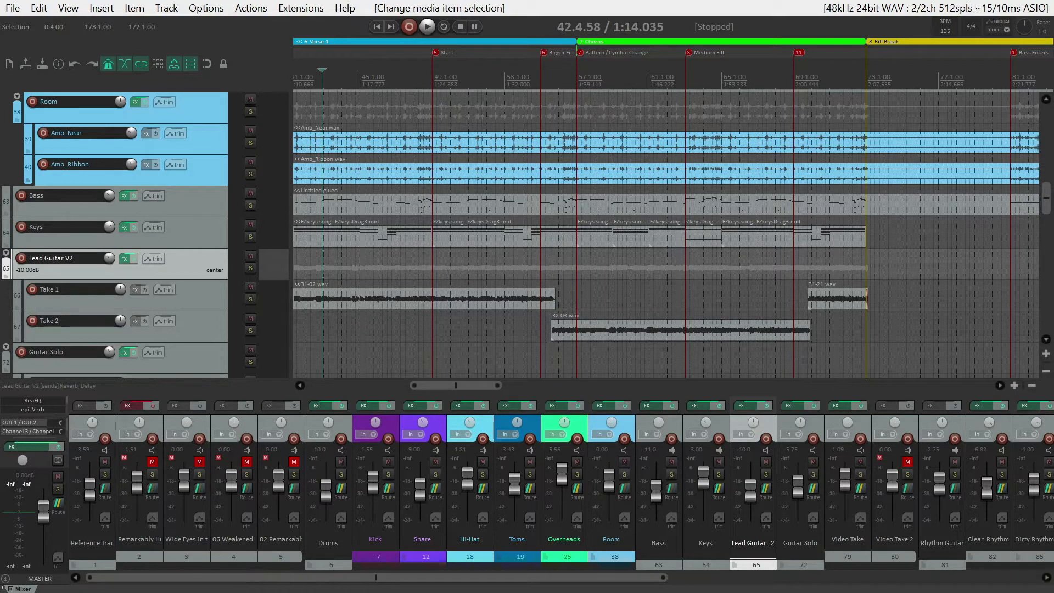
# Look through the track list from the drums to the guitars, examining how Lead Guitar V2 groups its Take 1 and Take 2 tracks
pyautogui.scroll(10, 216, 203)
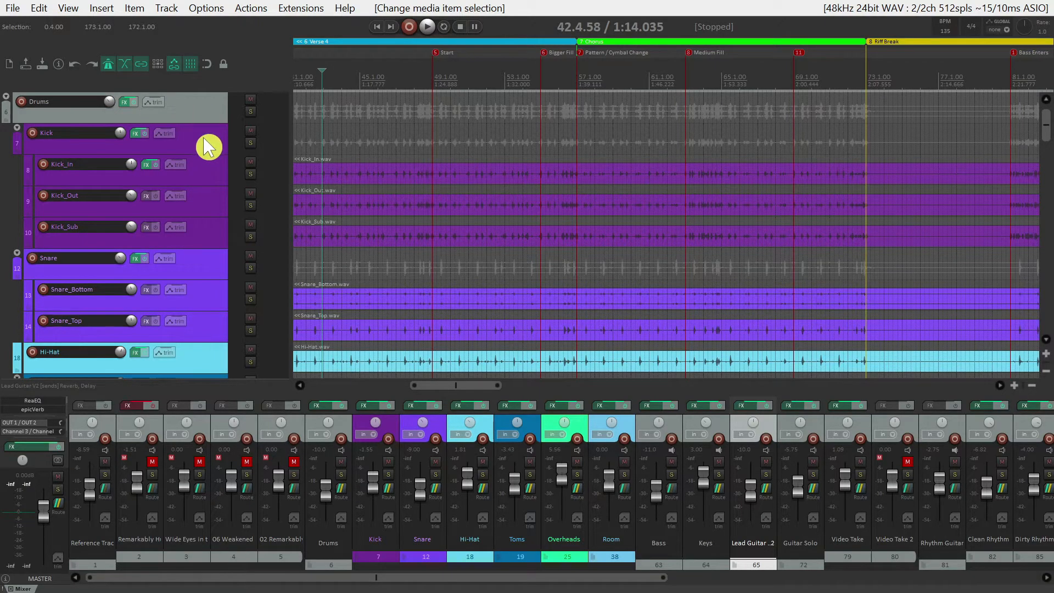
pyautogui.scroll(-12, 203, 170)
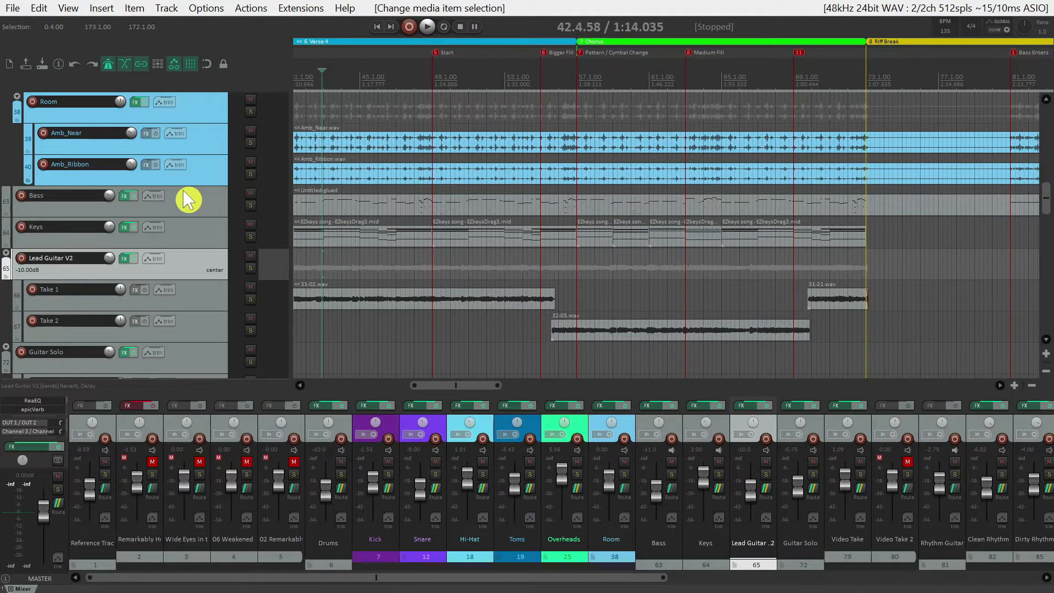
pyautogui.scroll(-2, 189, 199)
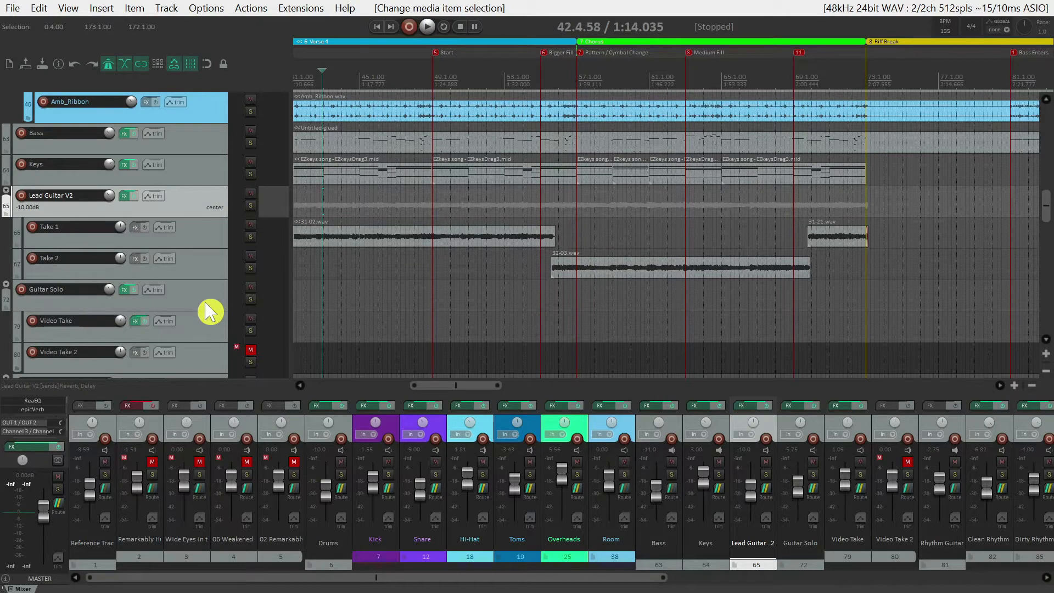
pyautogui.scroll(-12, 210, 312)
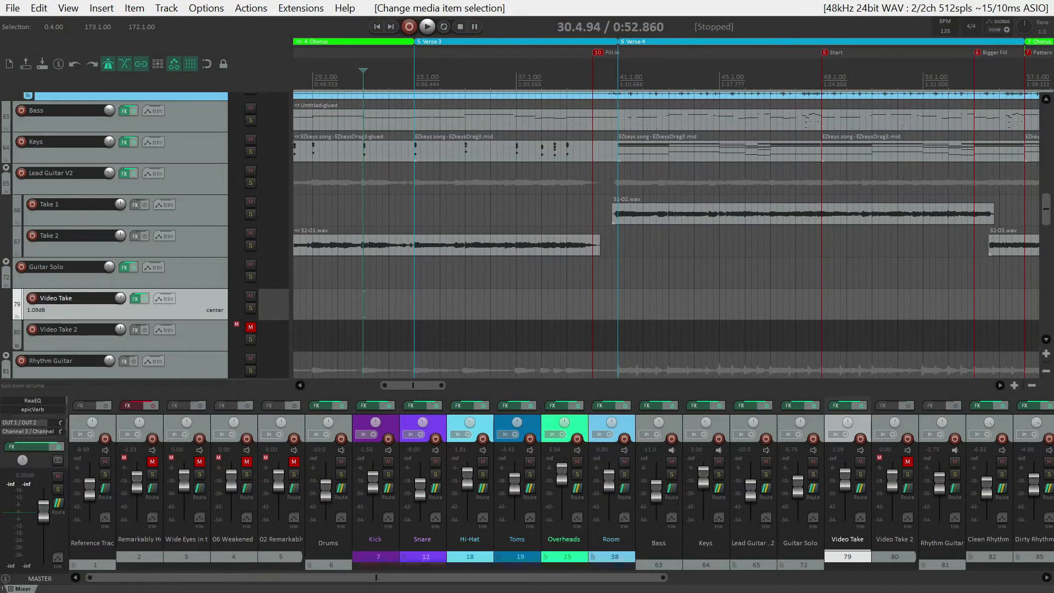
pyautogui.click(211, 178)
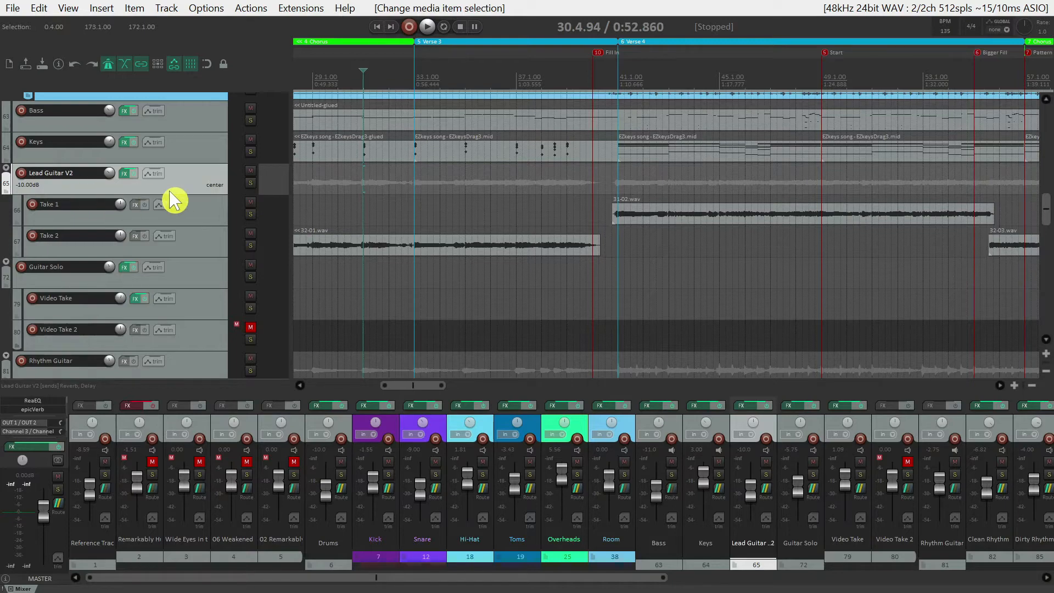
pyautogui.click(208, 215)
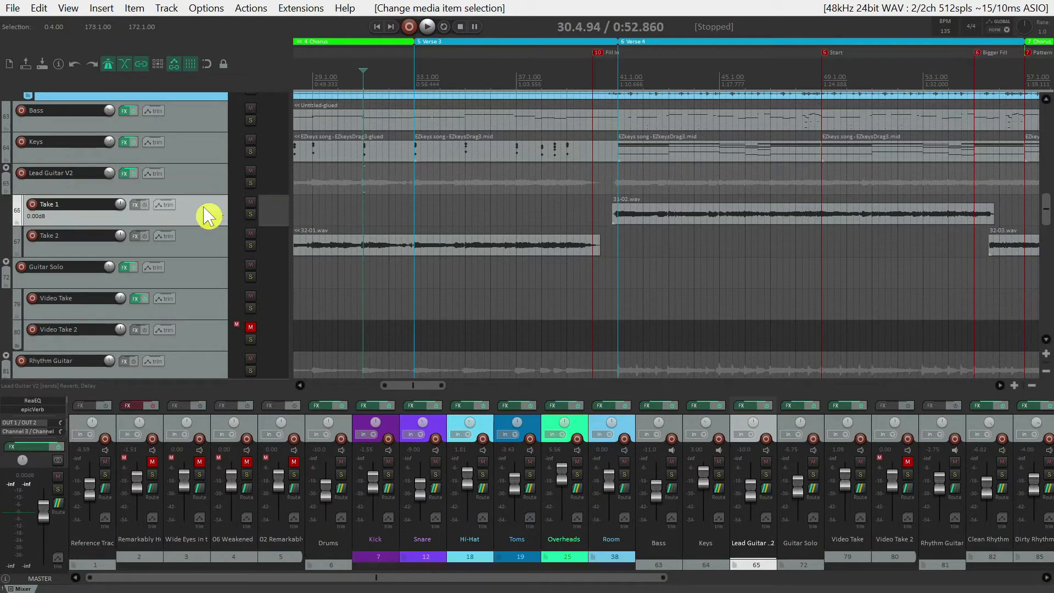
pyautogui.click(209, 245)
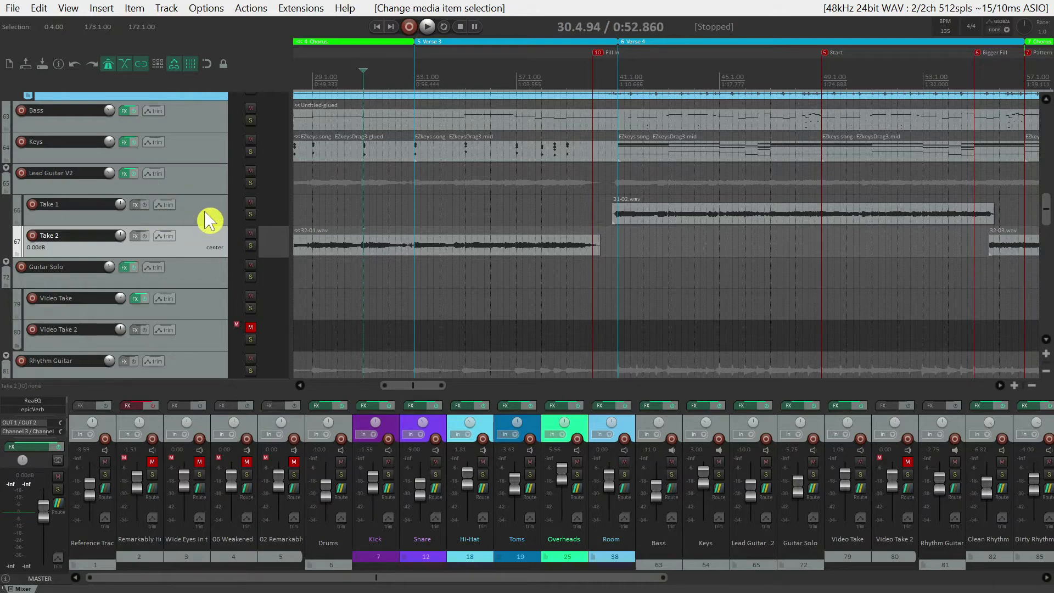
pyautogui.click(211, 189)
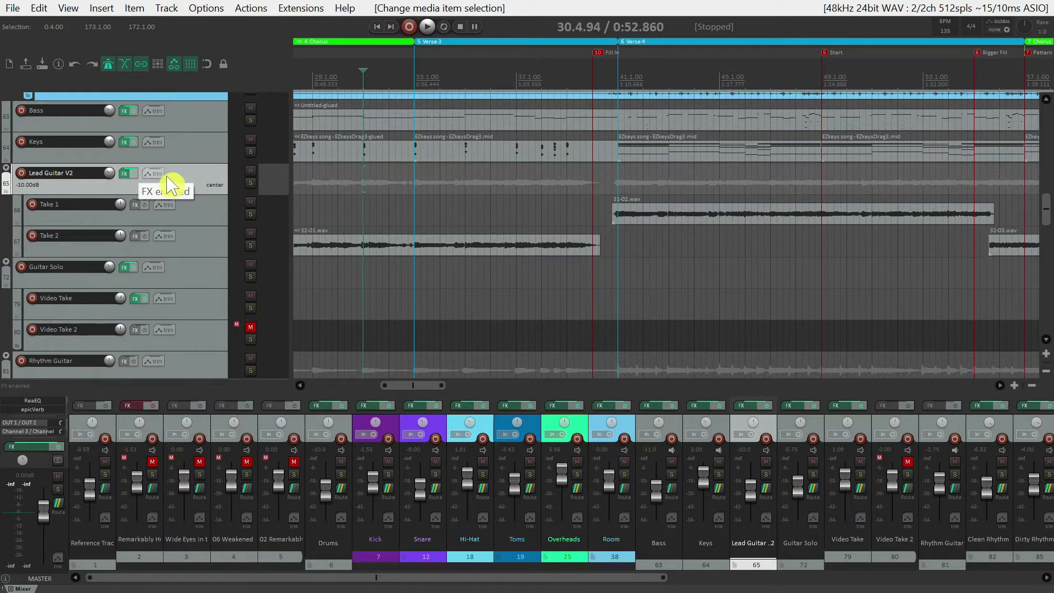
pyautogui.click(211, 216)
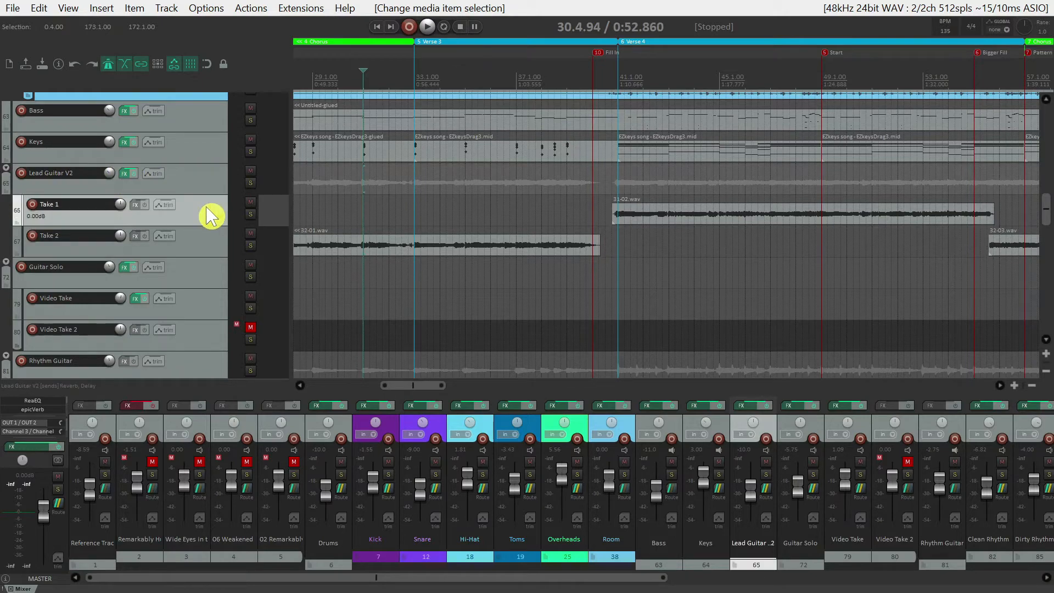
pyautogui.click(214, 246)
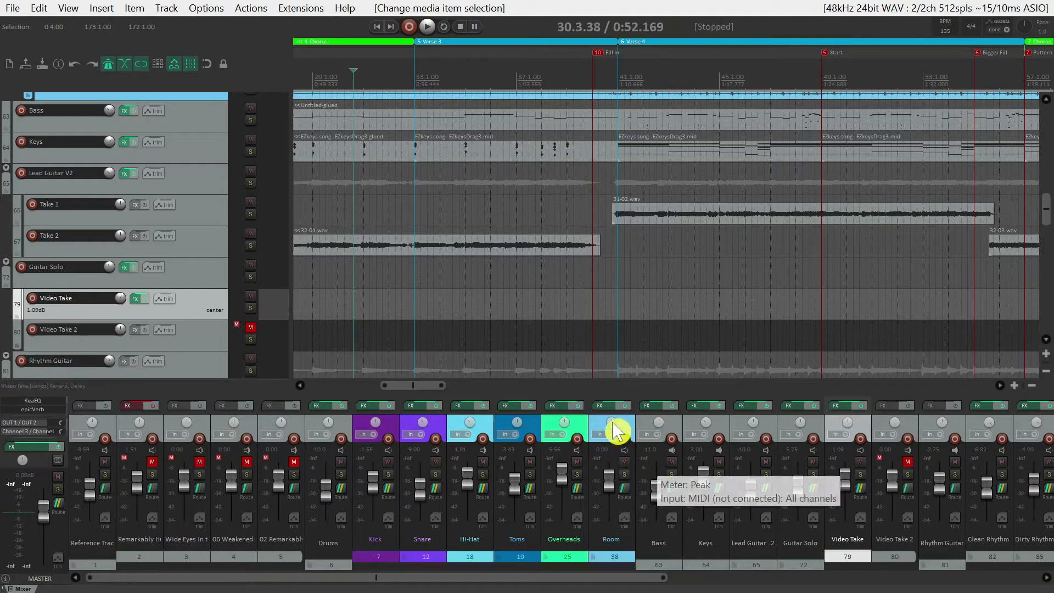
# Open the Track Manager and review all project tracks with their track panel and mixer visibility
pyautogui.click(72, 9)
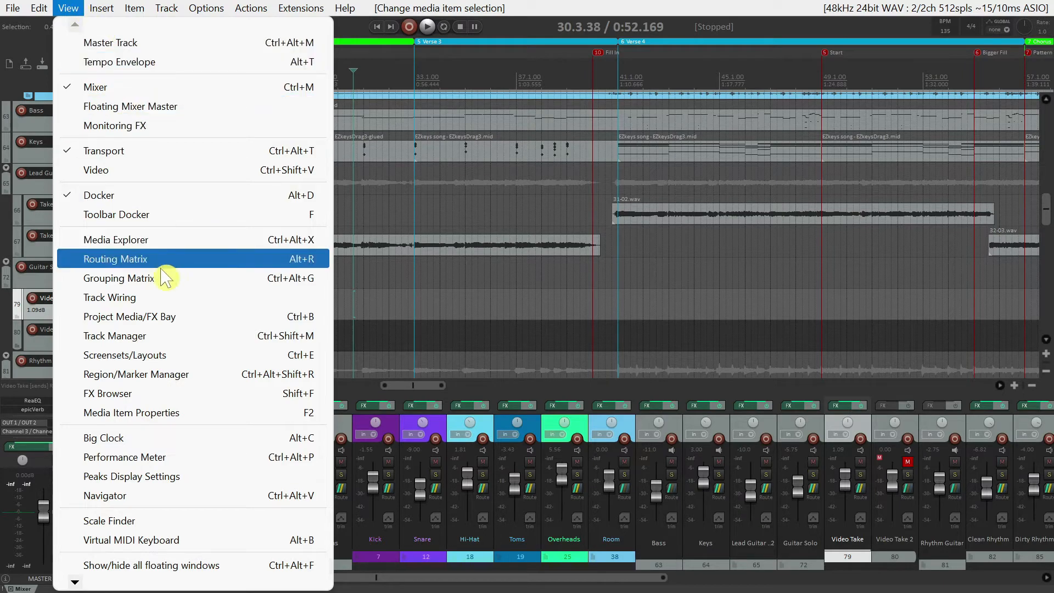
pyautogui.click(171, 335)
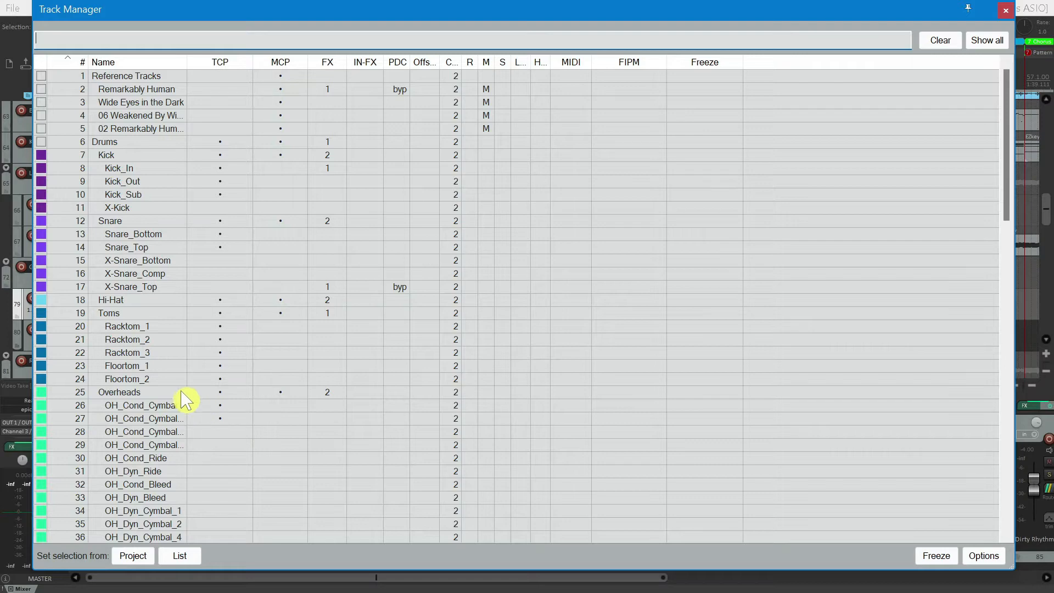
pyautogui.scroll(-14, 145, 387)
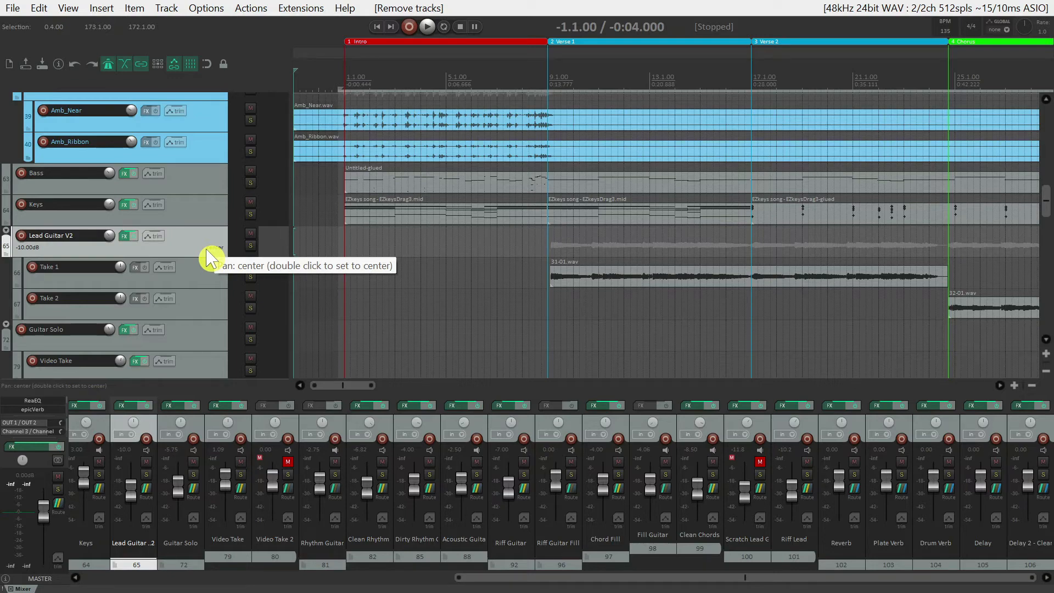
# Select Lead Guitar V2 with Take 1 and Take 2, and review the existing templates in the track template save dialog without saving
pyautogui.keyDown('shift'); pyautogui.click(207, 312); pyautogui.keyUp('shift')
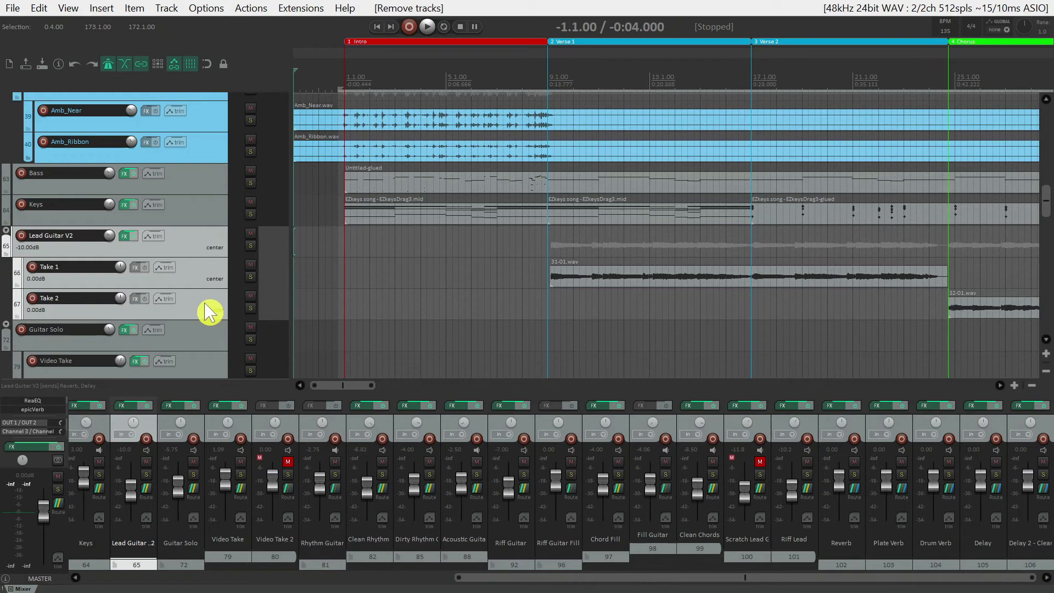
pyautogui.rightClick(187, 242)
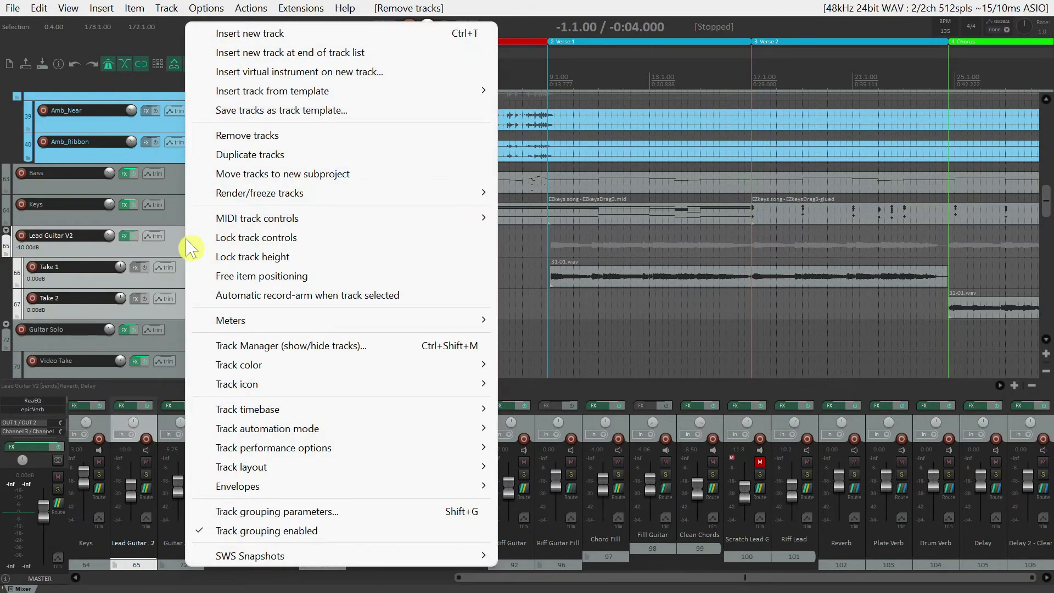
pyautogui.click(296, 115)
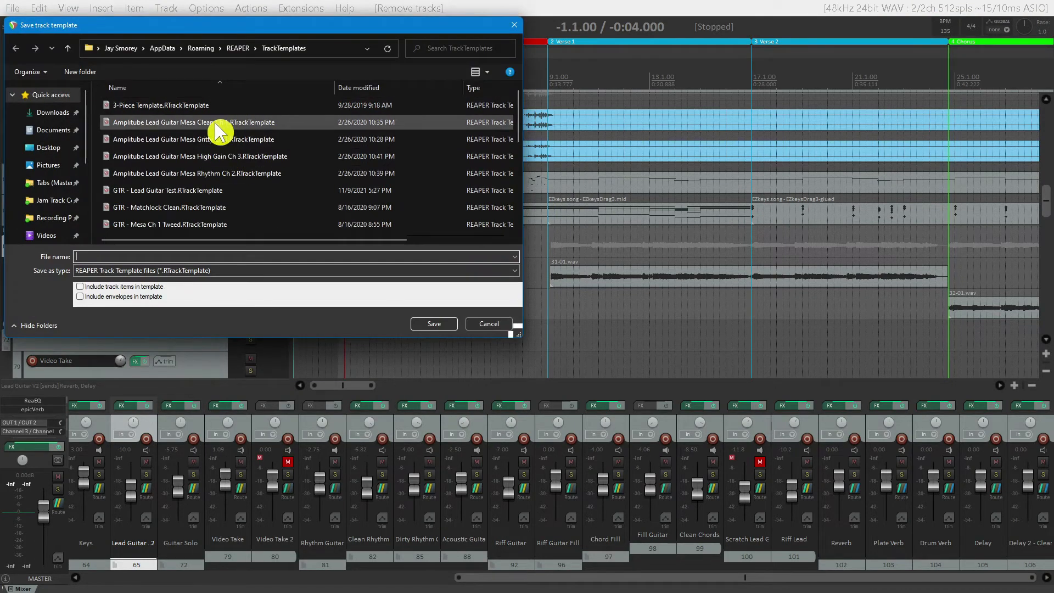
pyautogui.scroll(-3, 214, 134)
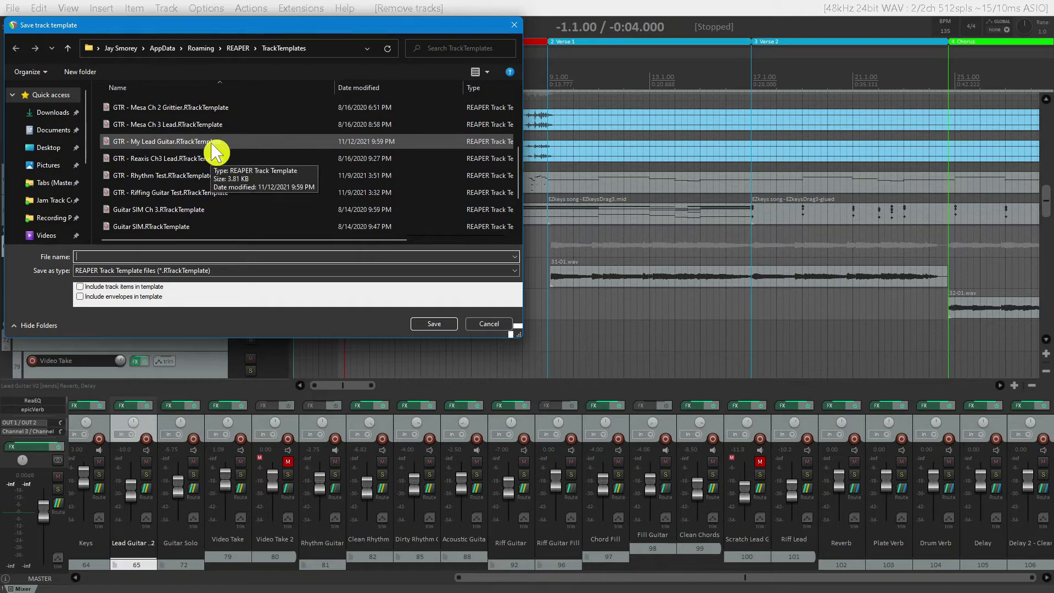
pyautogui.click(503, 325)
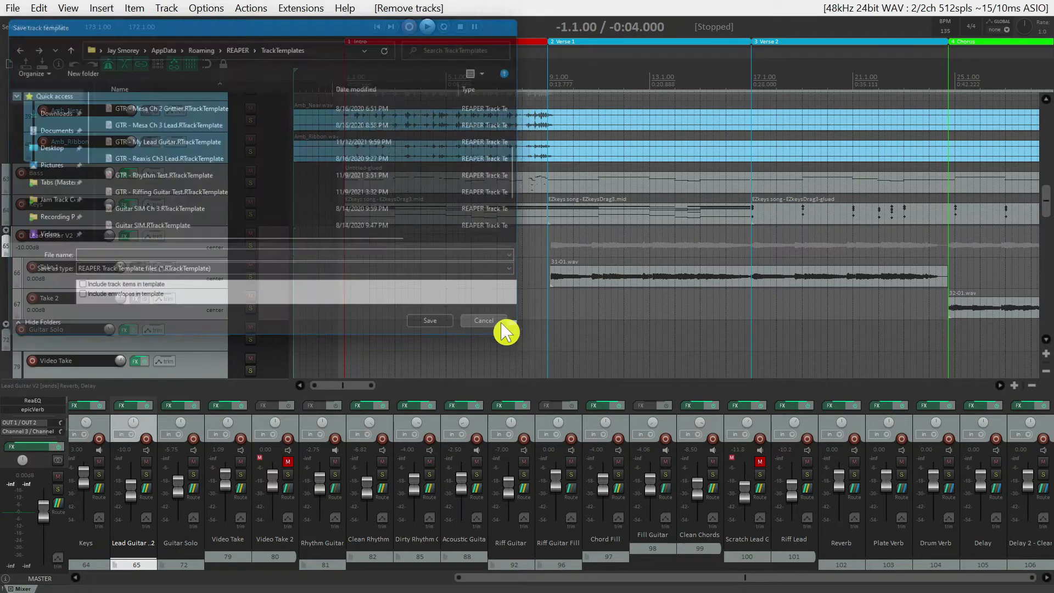
# Insert the "GTR - My Lead Guitar" track template below Delay 2 - Clean Chords at the end of the track list
pyautogui.scroll(-5, 159, 276)
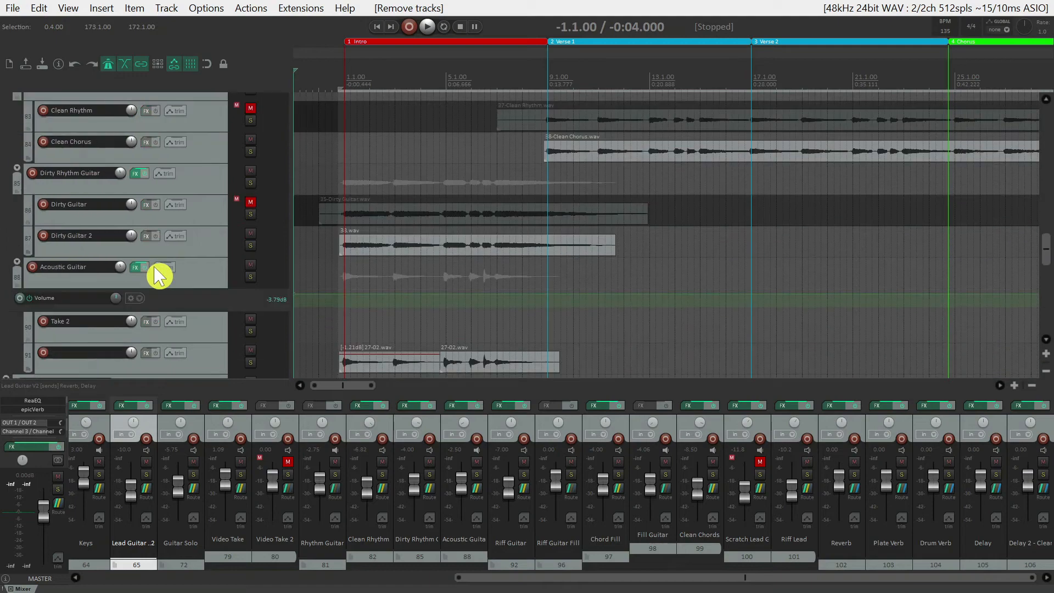
pyautogui.scroll(-8, 159, 276)
pyautogui.click(196, 338)
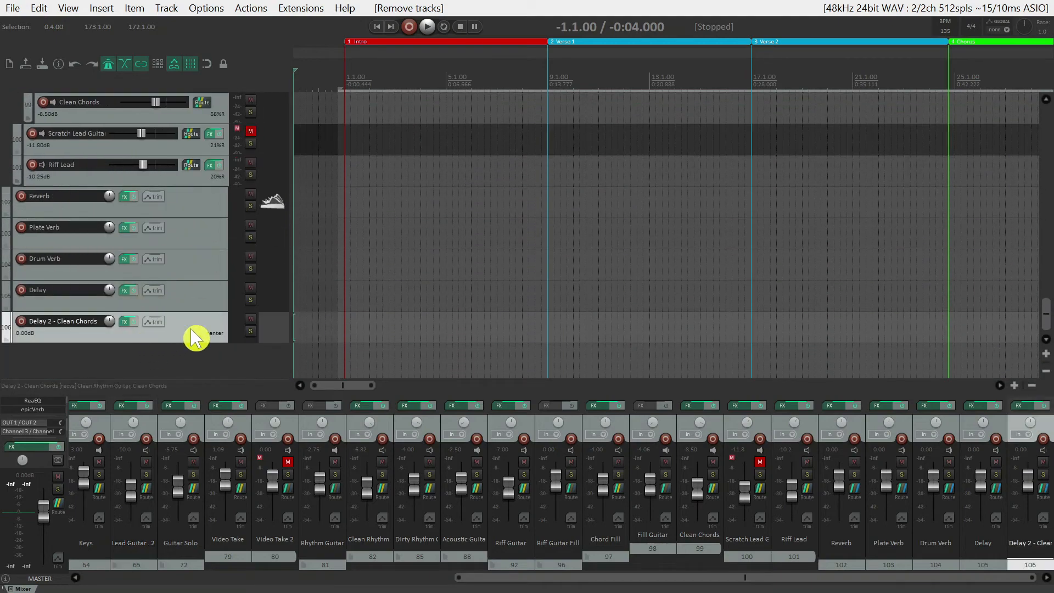
pyautogui.rightClick(91, 370)
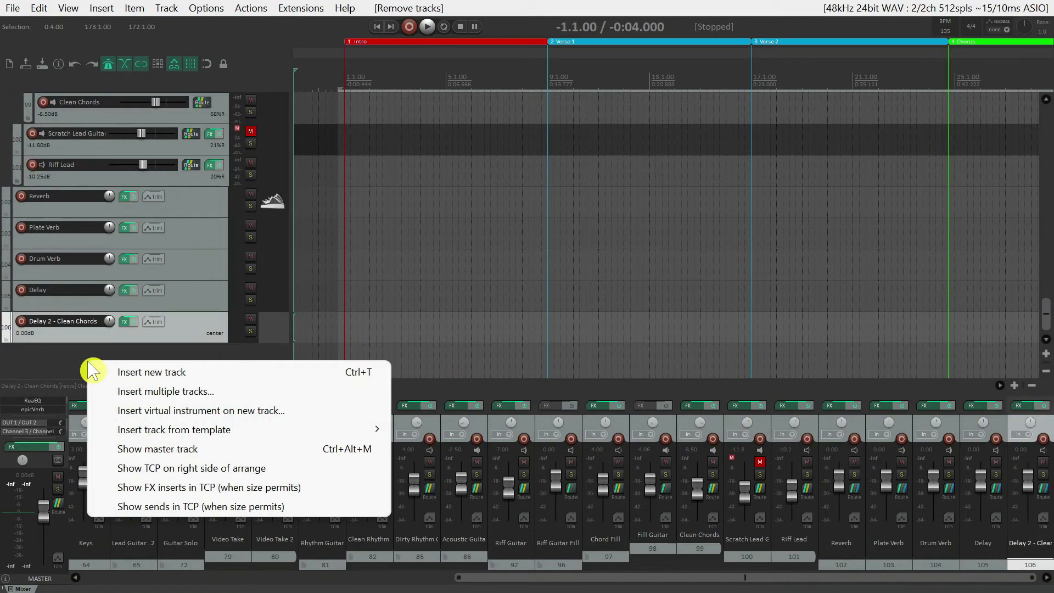
pyautogui.moveTo(190, 431)
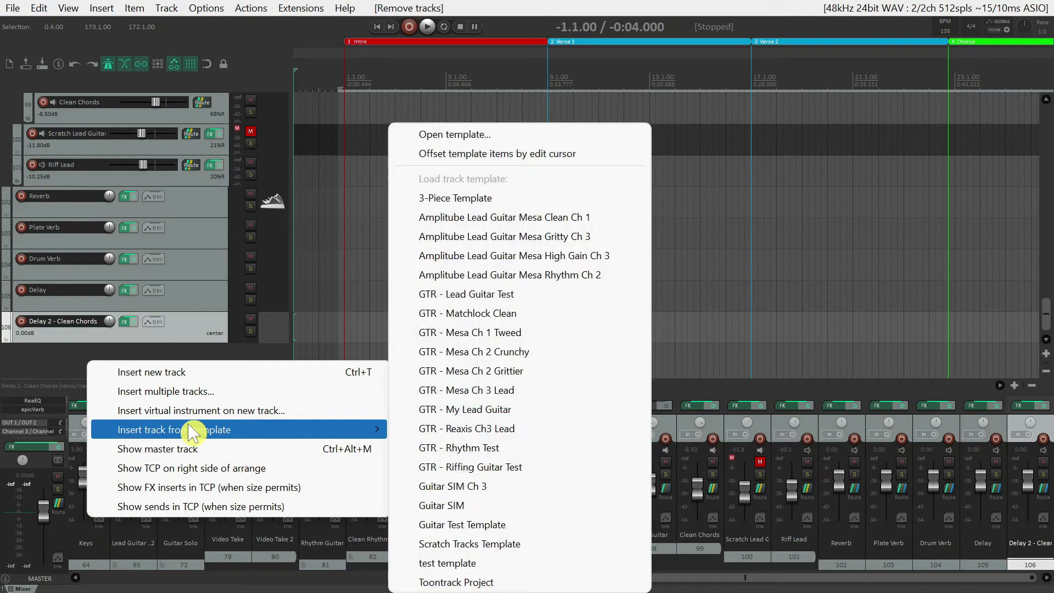
pyautogui.click(516, 415)
pyautogui.scroll(-3, 161, 305)
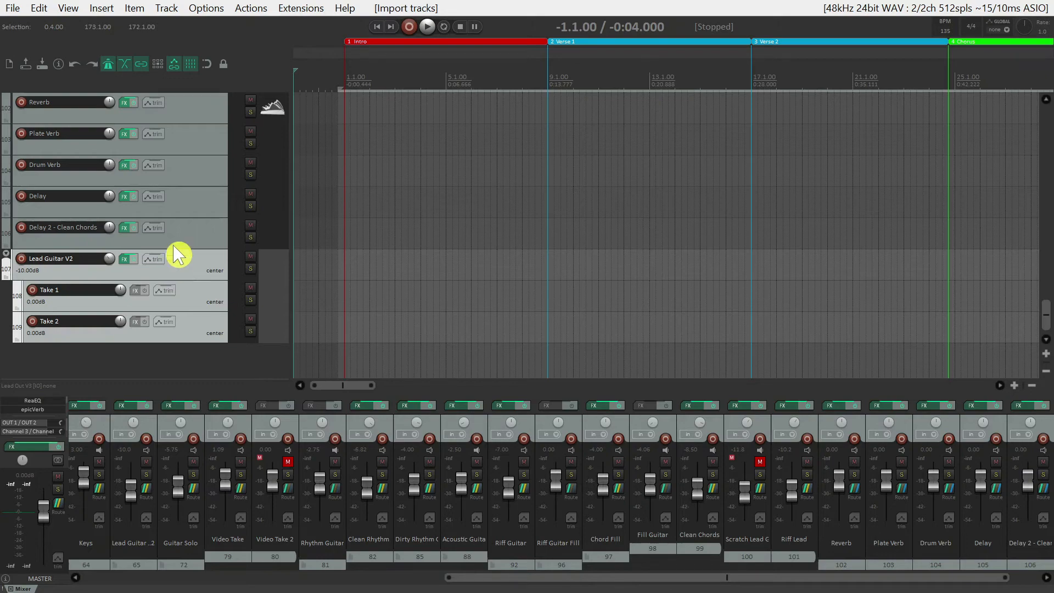
pyautogui.click(13, 9)
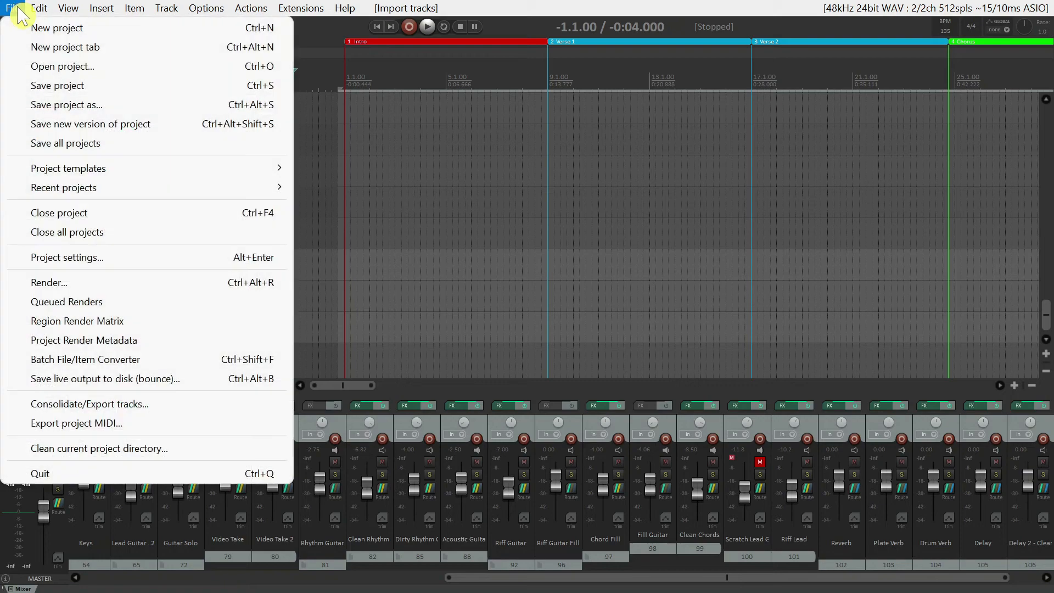
pyautogui.moveTo(133, 172)
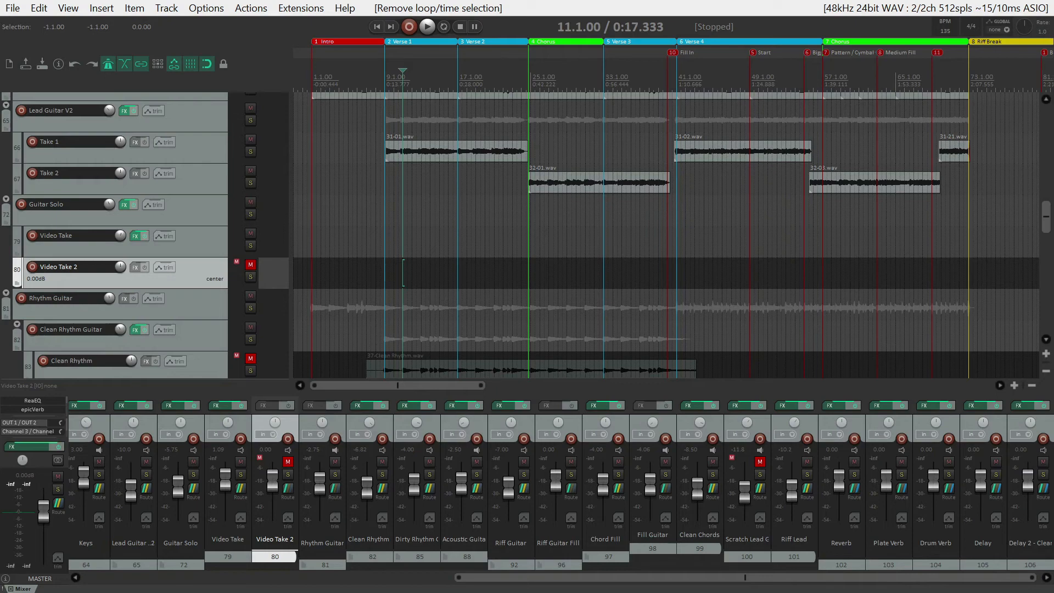
# Make a time selection over Verse 1 from 9.1.00 to 17.1.00 and look up the command for creating a region from it
pyautogui.moveTo(384, 91); pyautogui.dragTo(458, 79)
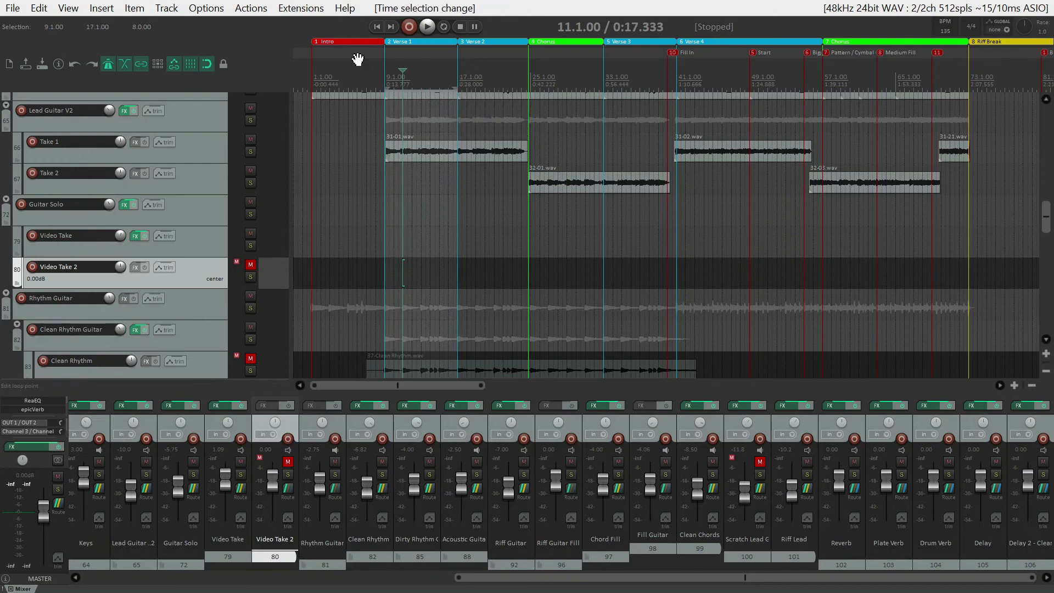
pyautogui.click(101, 7)
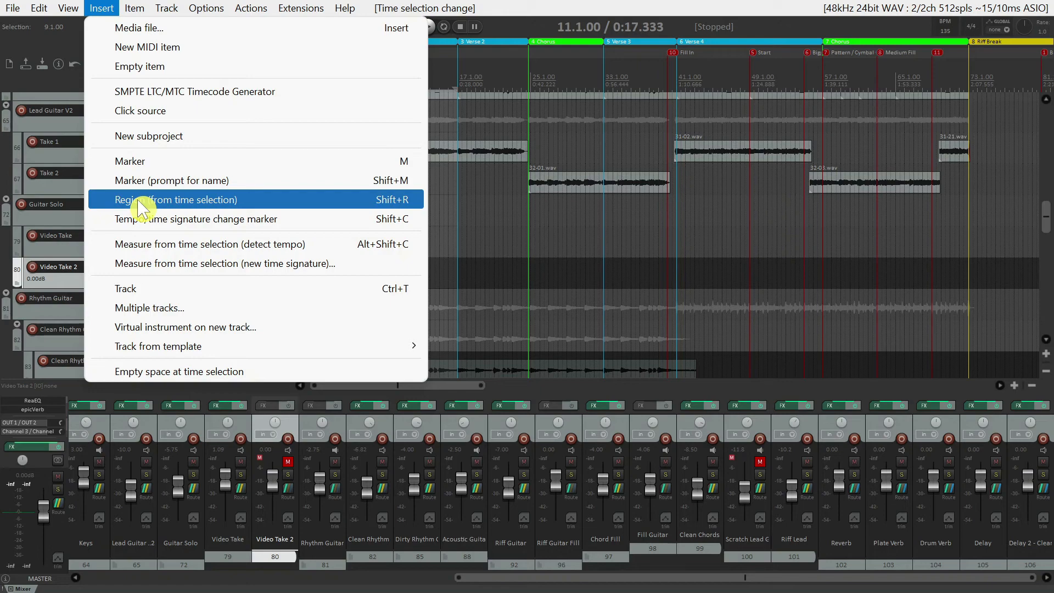
pyautogui.click(490, 209)
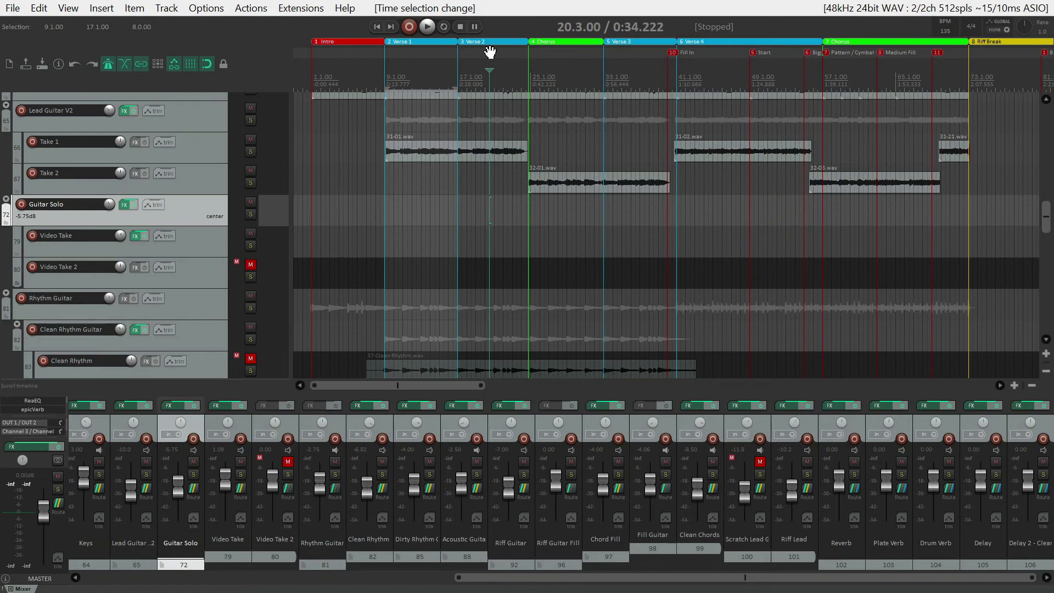
# Review the Verse 1 region's name, position, length and colour options in its edit dialog, leaving them unchanged
pyautogui.rightClick(445, 41)
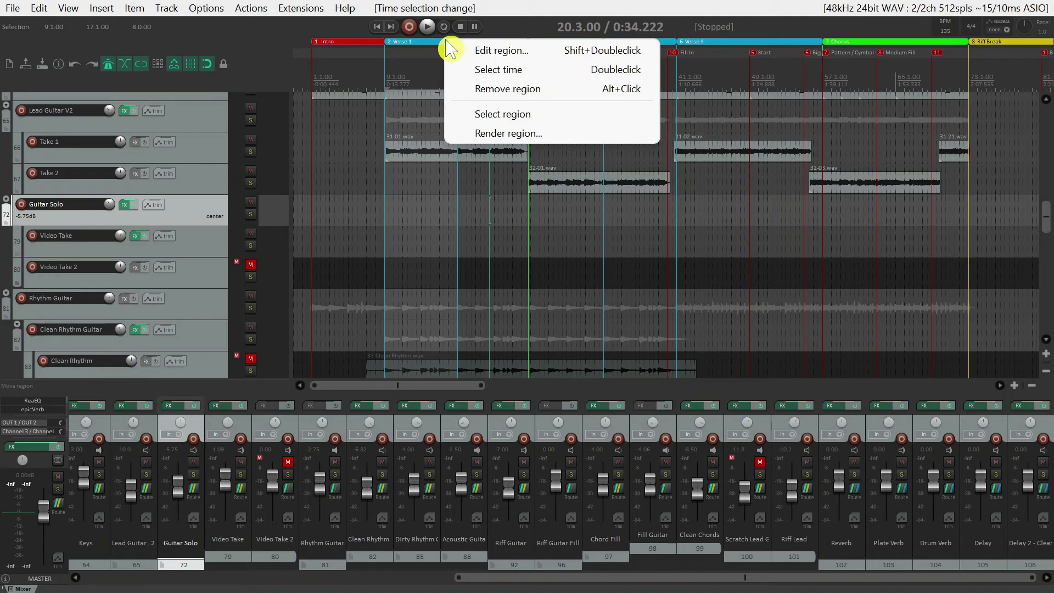
pyautogui.click(464, 50)
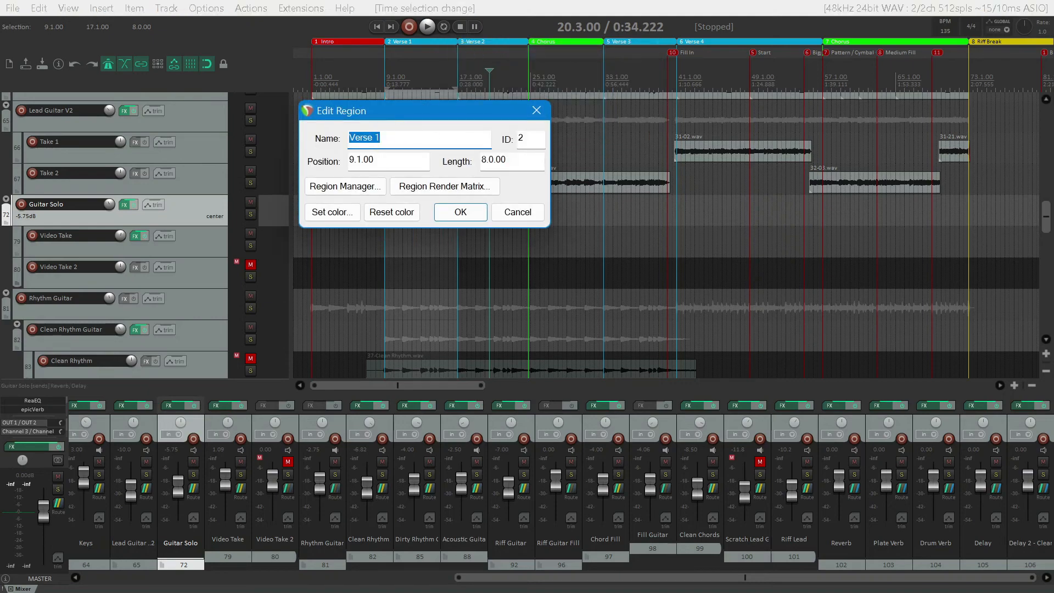
pyautogui.click(524, 216)
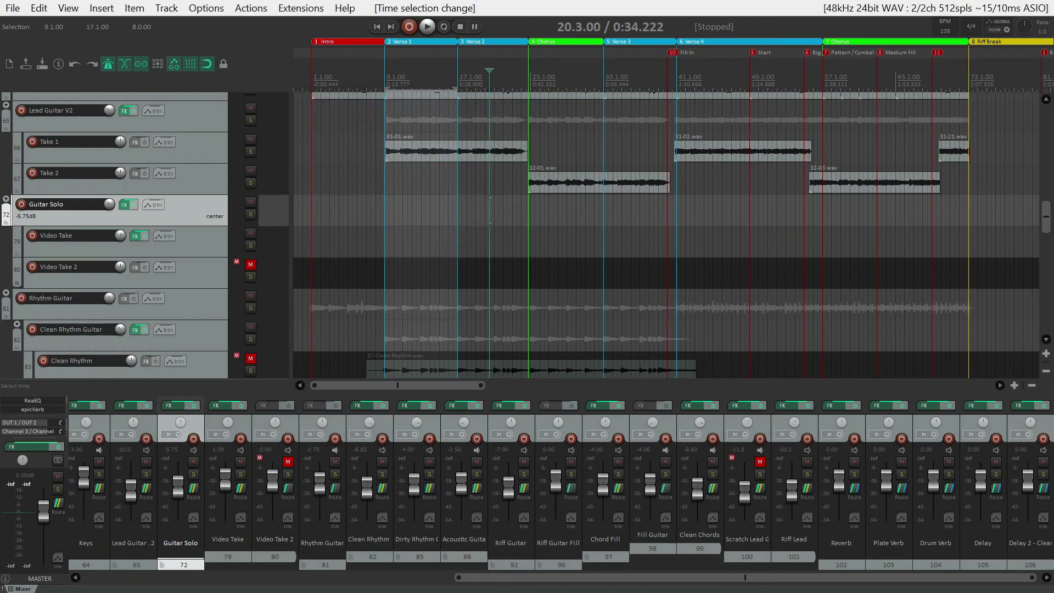